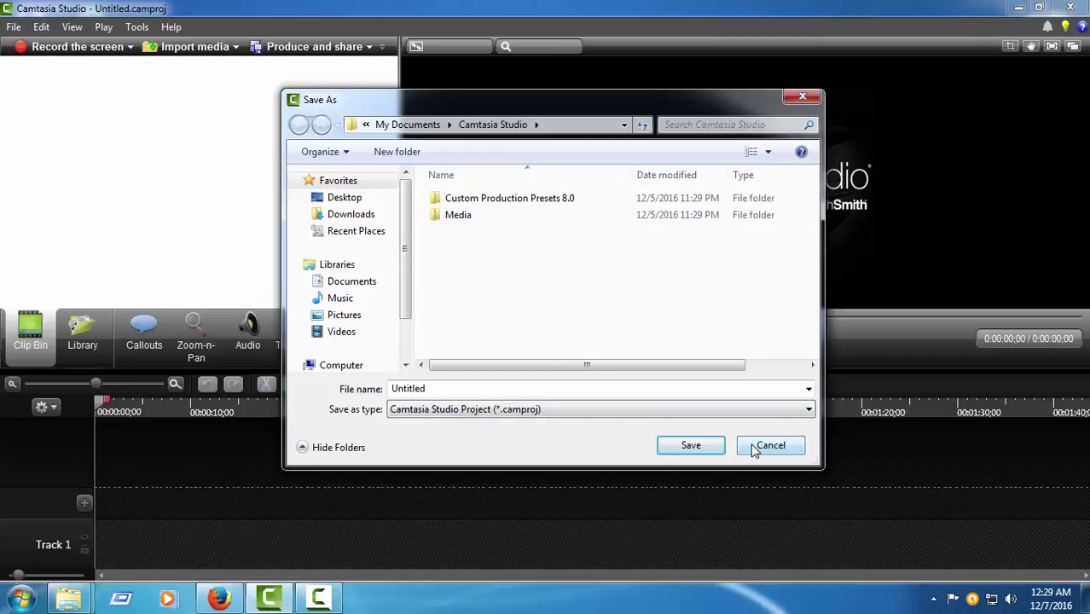
pyautogui.click(754, 447)
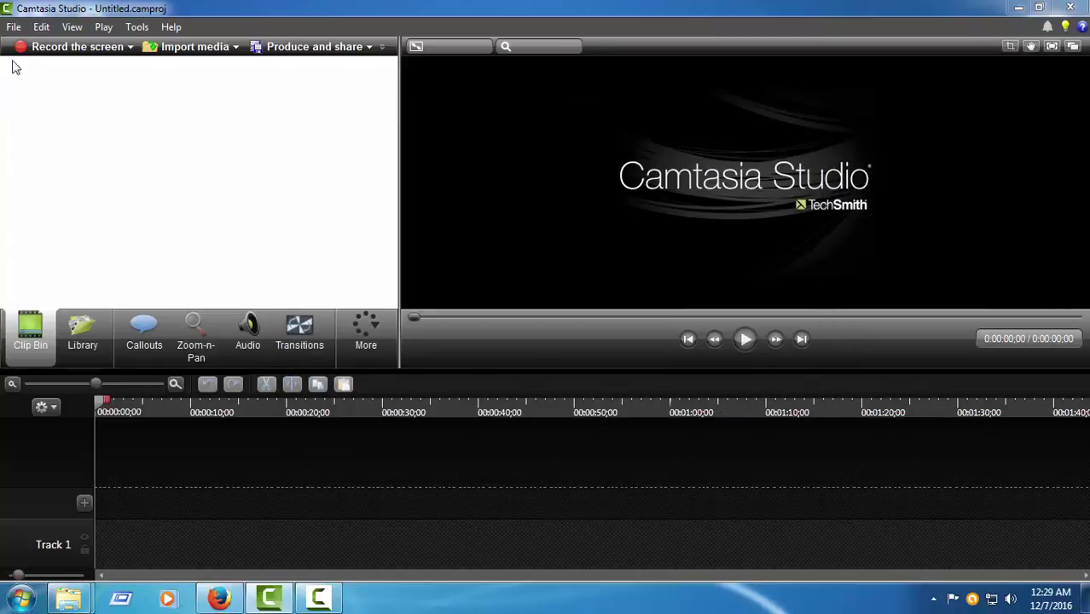
pyautogui.click(14, 26)
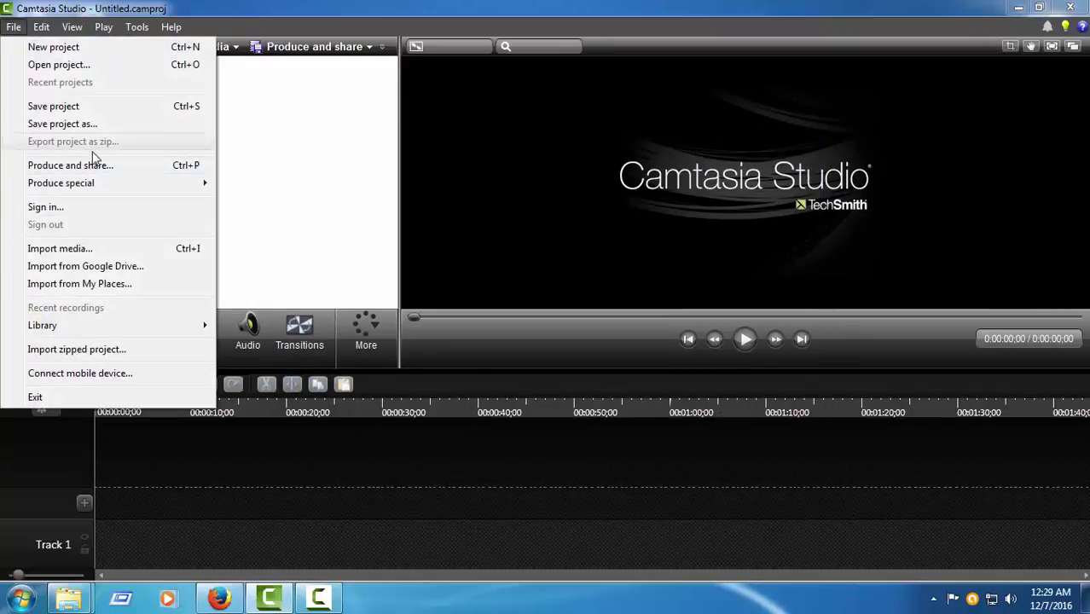
pyautogui.click(72, 8)
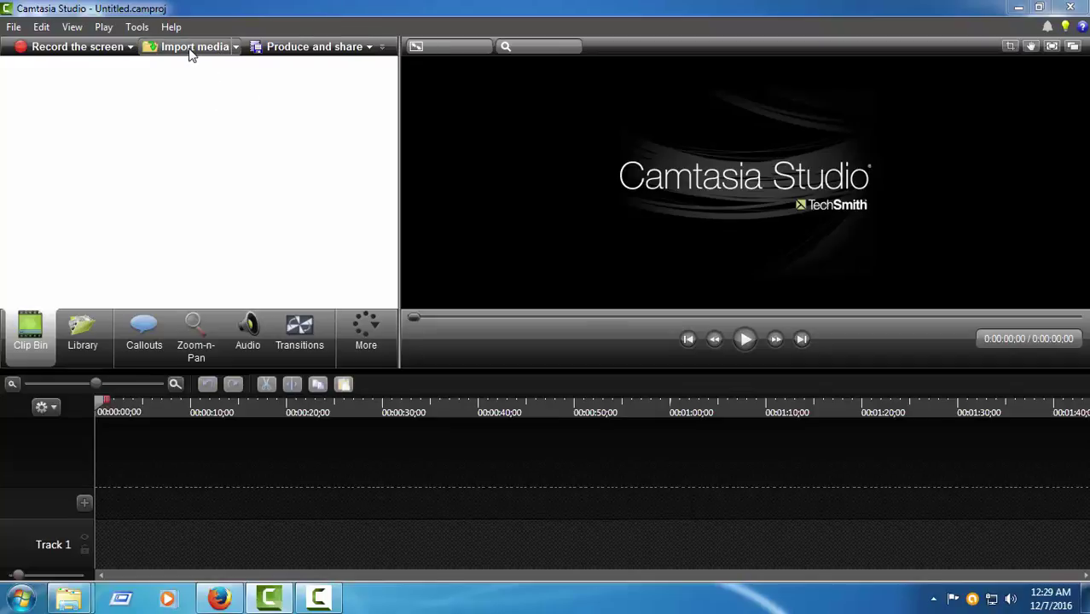
# Import the video DSCN0480 from the Robot Photo > Day 3 folder on Local Disk (K:) into the clip bin.
pyautogui.click(217, 49)
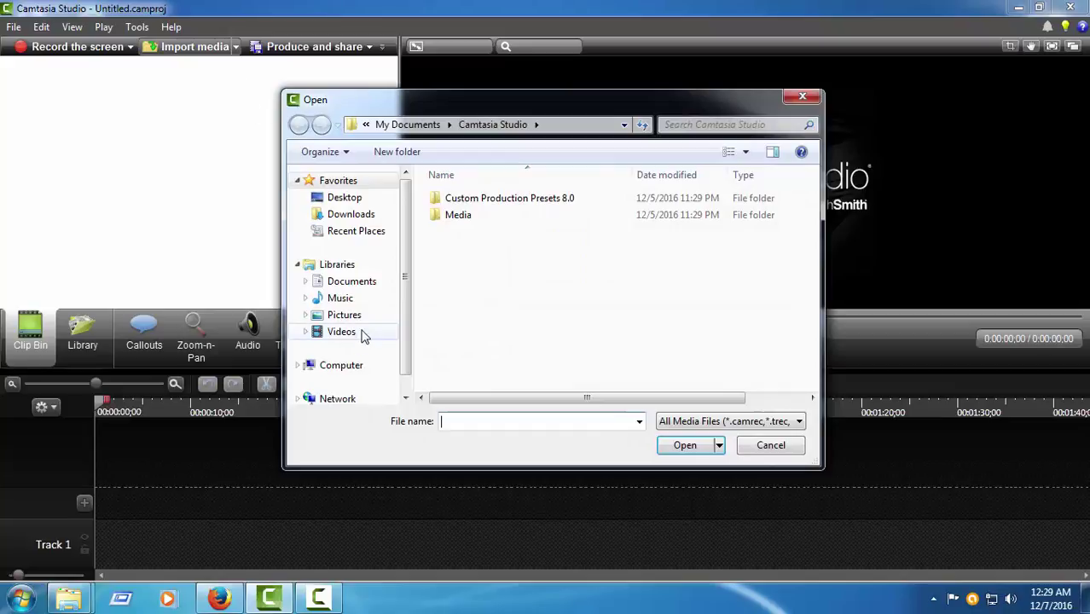
pyautogui.click(342, 367)
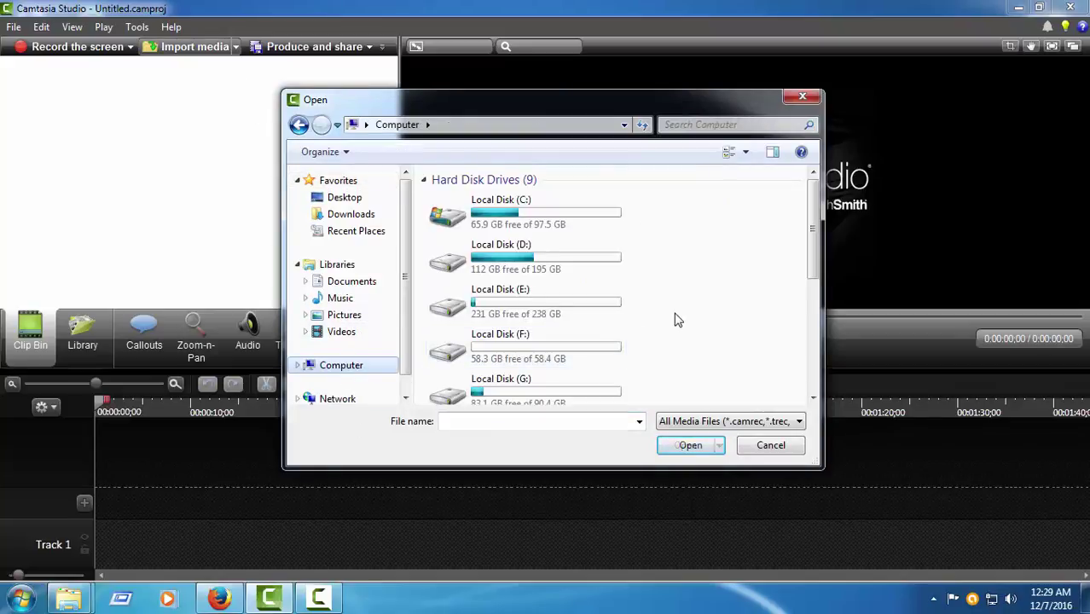
pyautogui.scroll(-5, 678, 320)
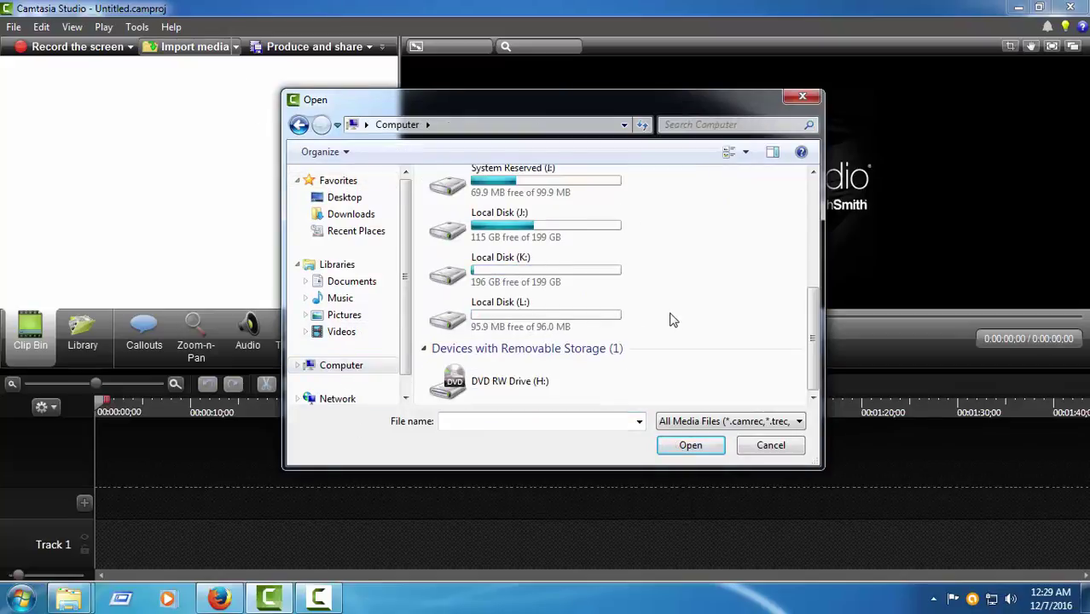
pyautogui.doubleClick(554, 268)
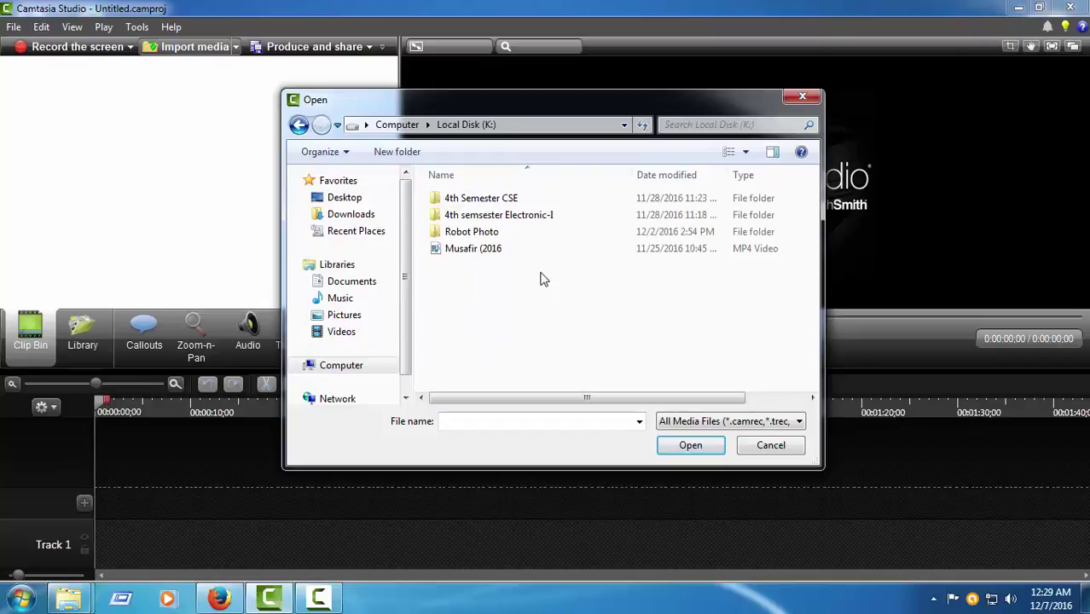
pyautogui.doubleClick(483, 235)
pyautogui.doubleClick(597, 226)
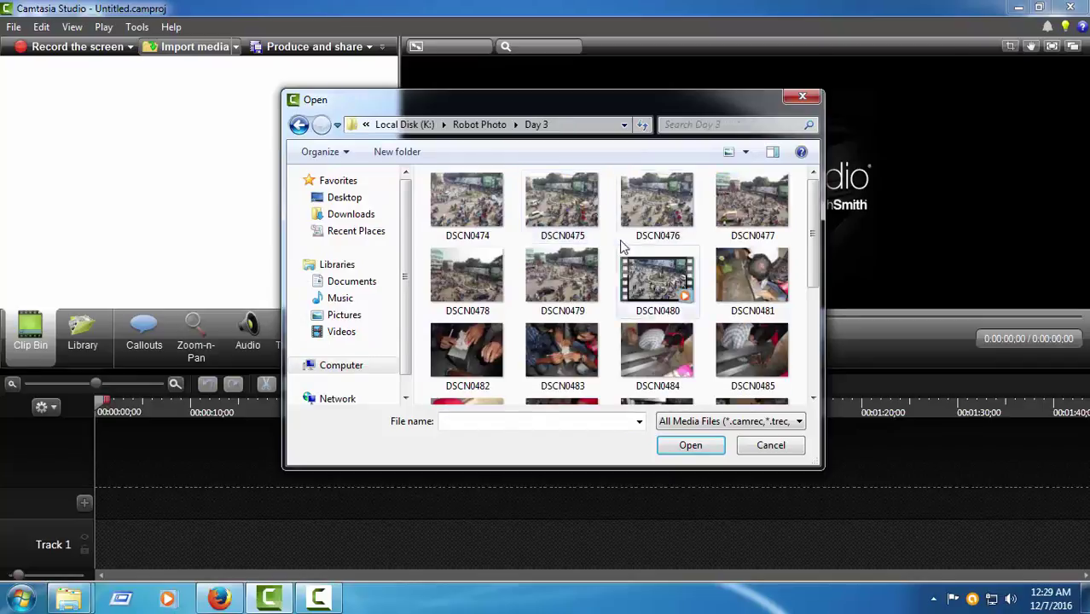
pyautogui.click(657, 277)
pyautogui.click(691, 445)
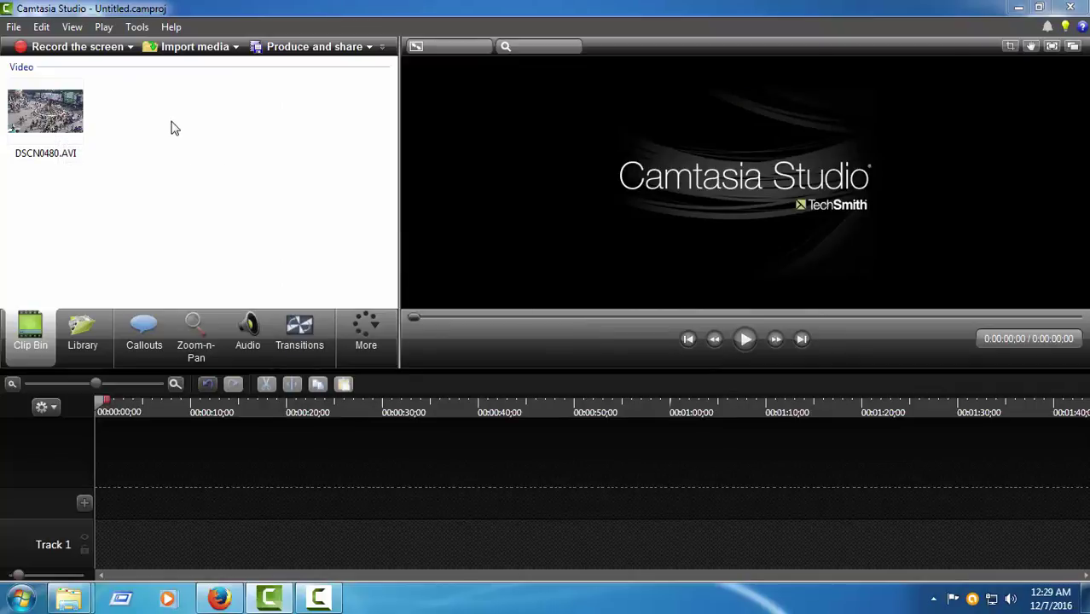
# Add the DSCN0480.AVI clip to the timeline at the playhead.
pyautogui.click(53, 126)
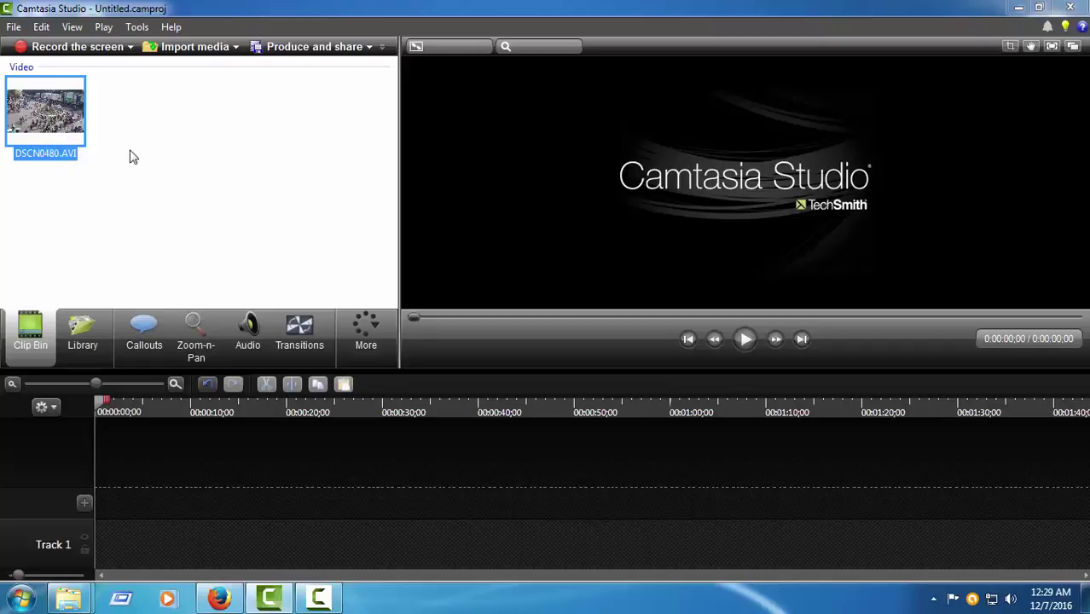
pyautogui.click(115, 202)
pyautogui.click(49, 120)
pyautogui.rightClick(48, 120)
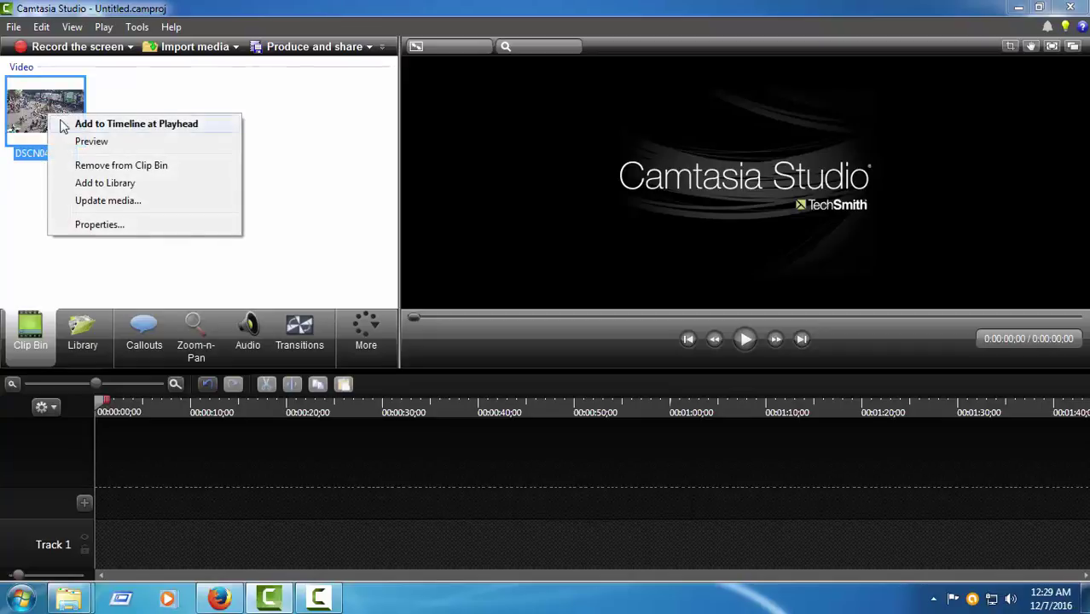
pyautogui.click(139, 127)
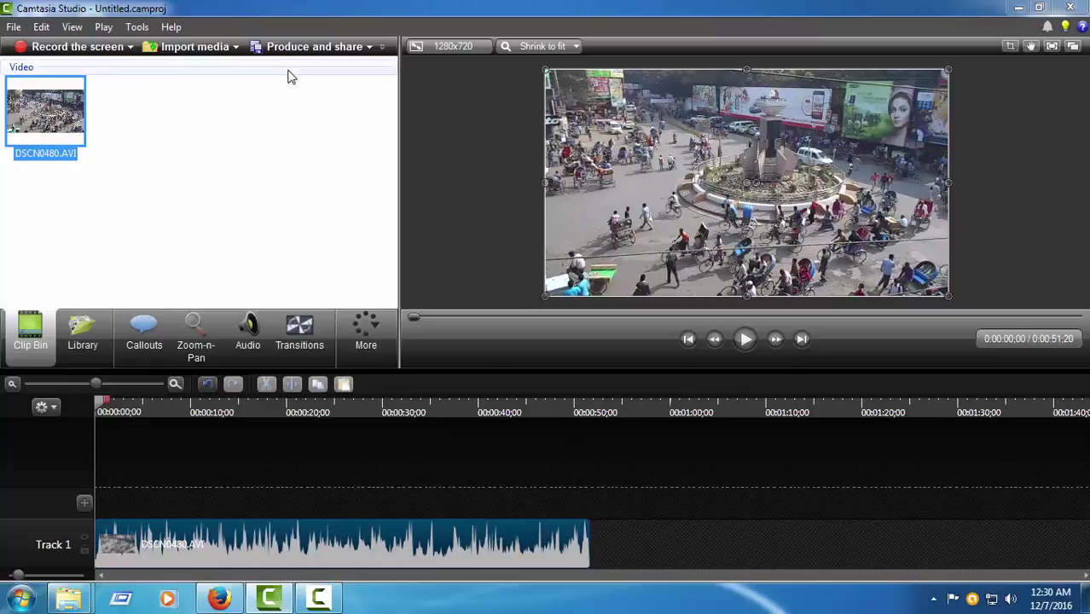
# Start producing the video with the MP4 only (up to 1080p) preset and turn off both post-production options.
pyautogui.click(349, 49)
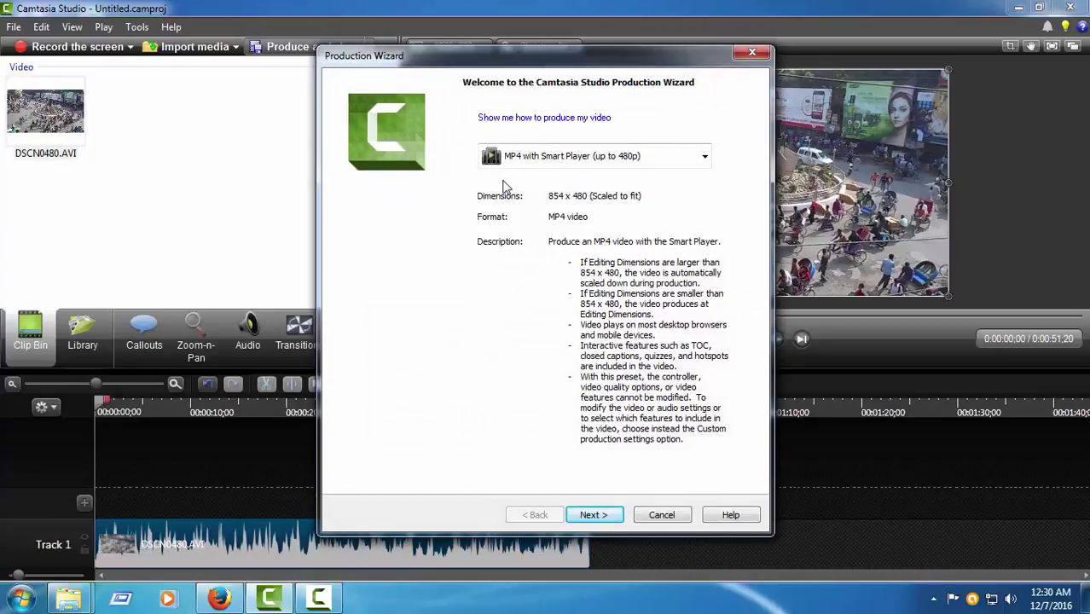
pyautogui.click(705, 158)
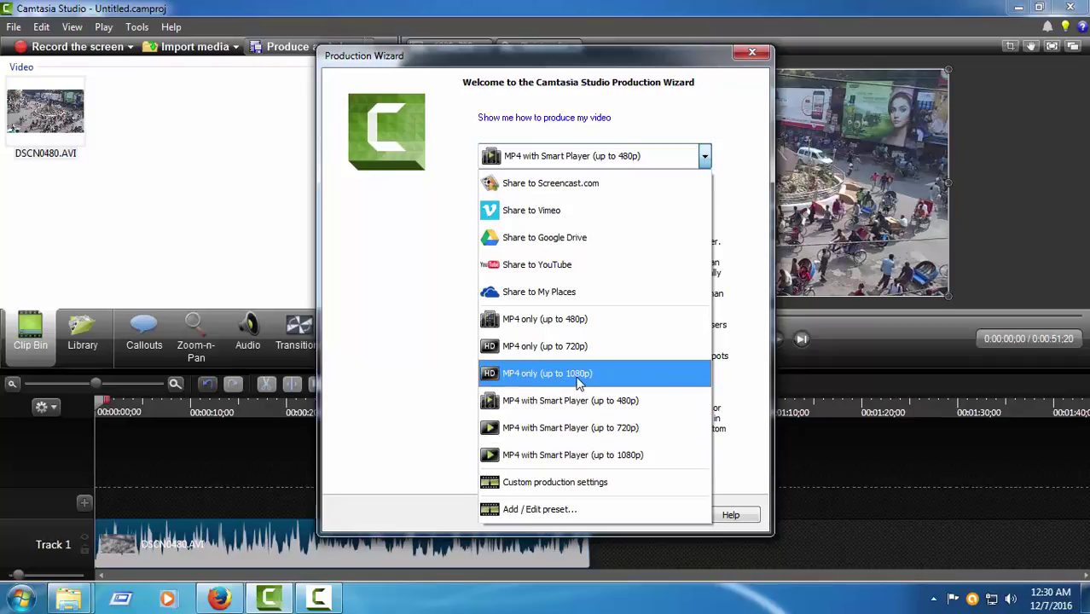
pyautogui.click(499, 372)
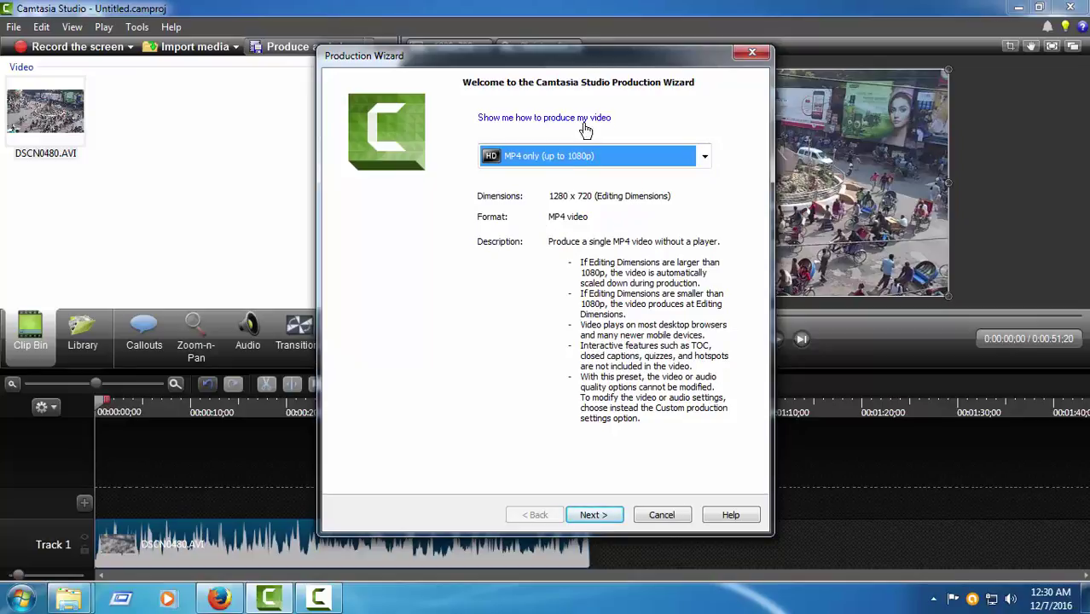
pyautogui.click(594, 514)
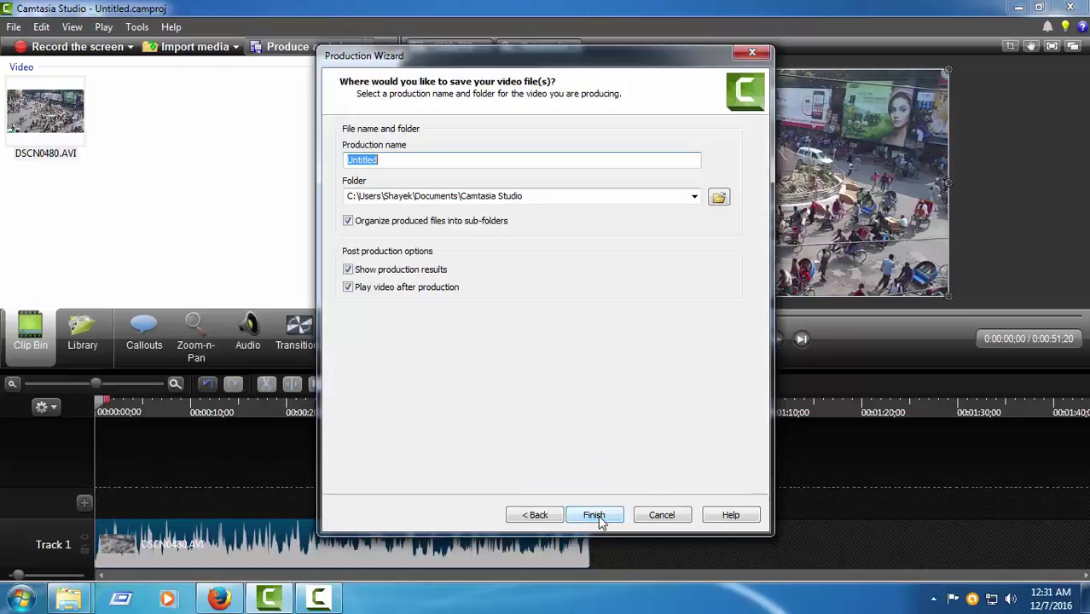
pyautogui.click(371, 290)
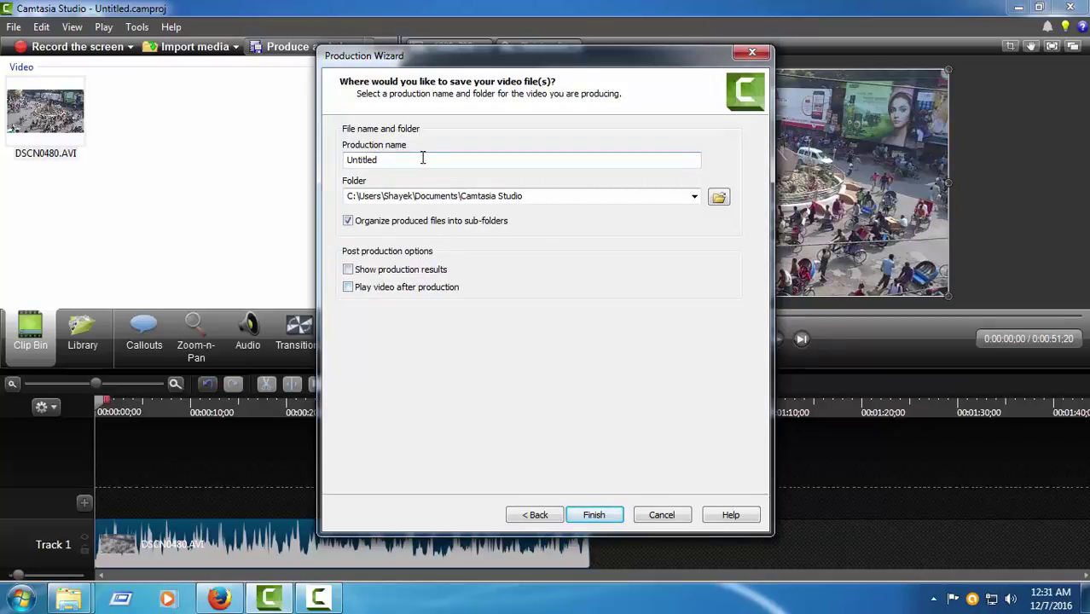
# Save the production as Untitled.mp4 in the Camtasia Studio documents folder and render it, minimizing the Picnic folder window meanwhile.
pyautogui.moveTo(411, 160); pyautogui.dragTo(327, 161)
pyautogui.click(718, 197)
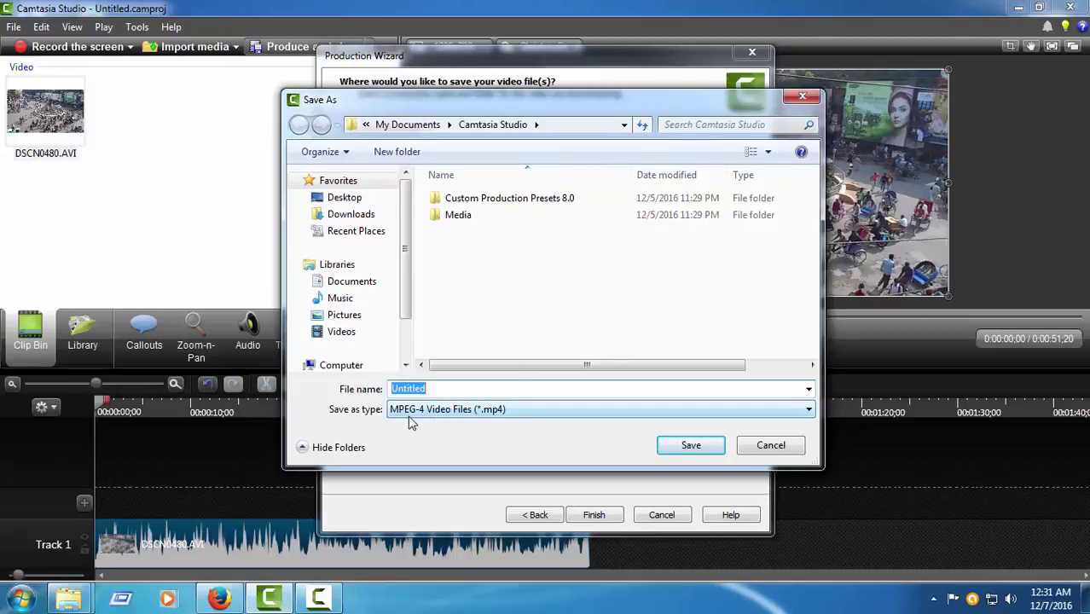
pyautogui.click(802, 416)
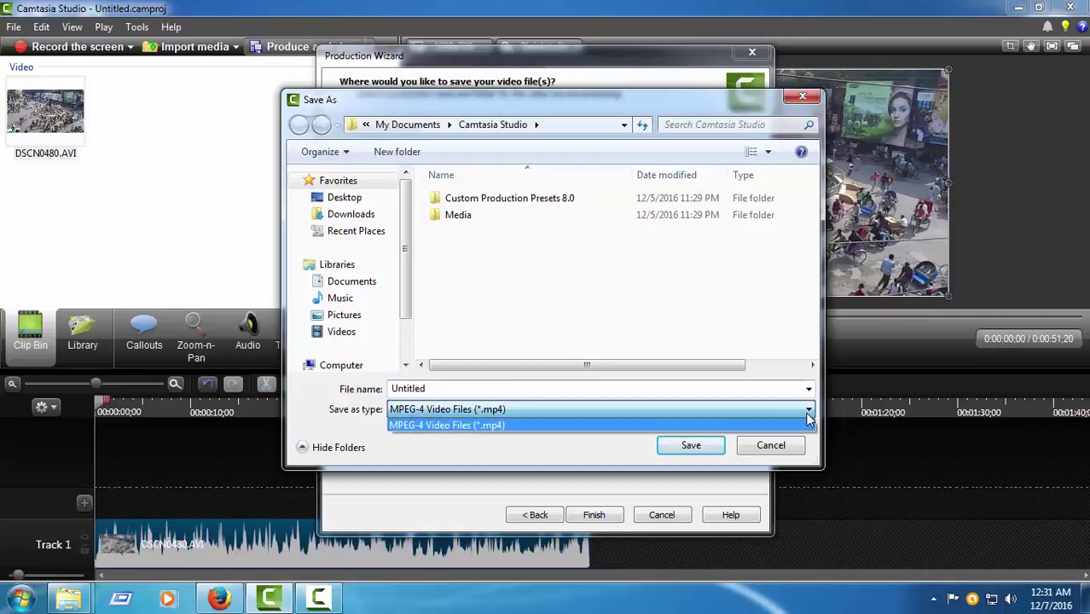
pyautogui.click(518, 400)
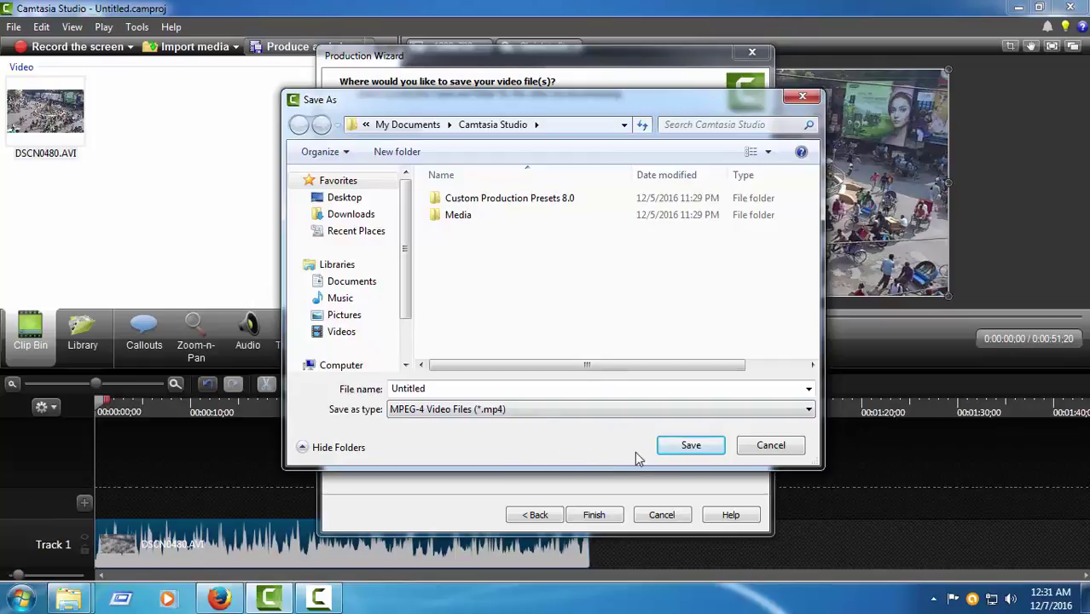
pyautogui.click(691, 448)
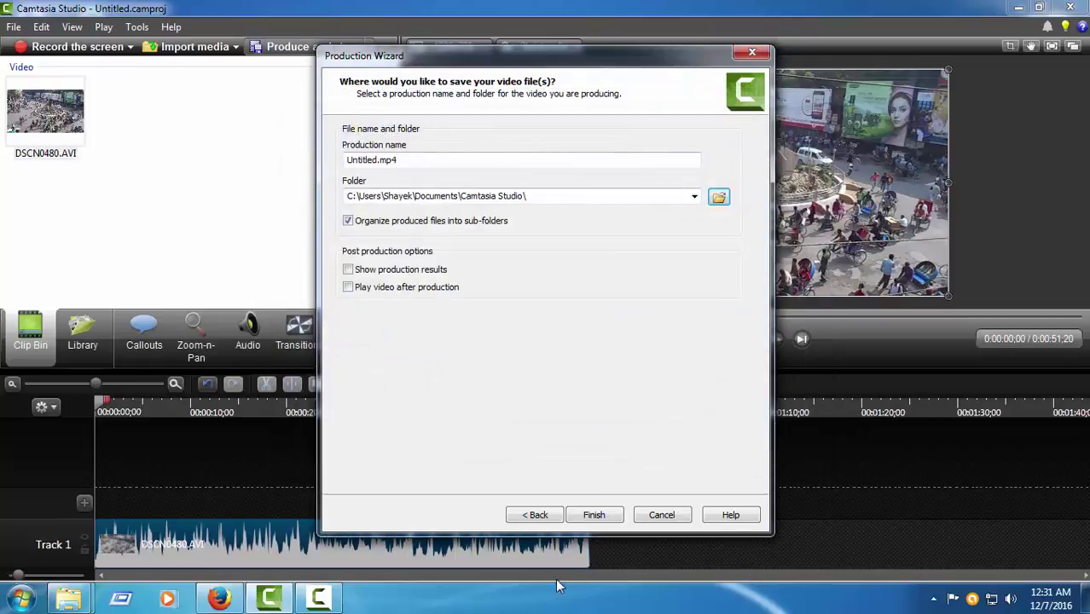
pyautogui.click(603, 521)
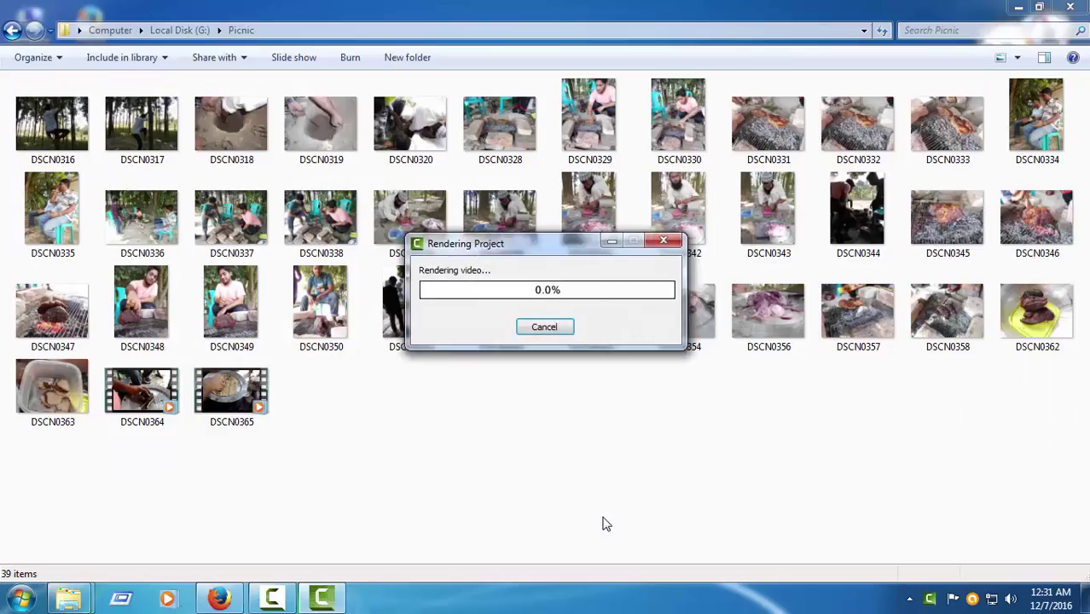
pyautogui.click(1018, 6)
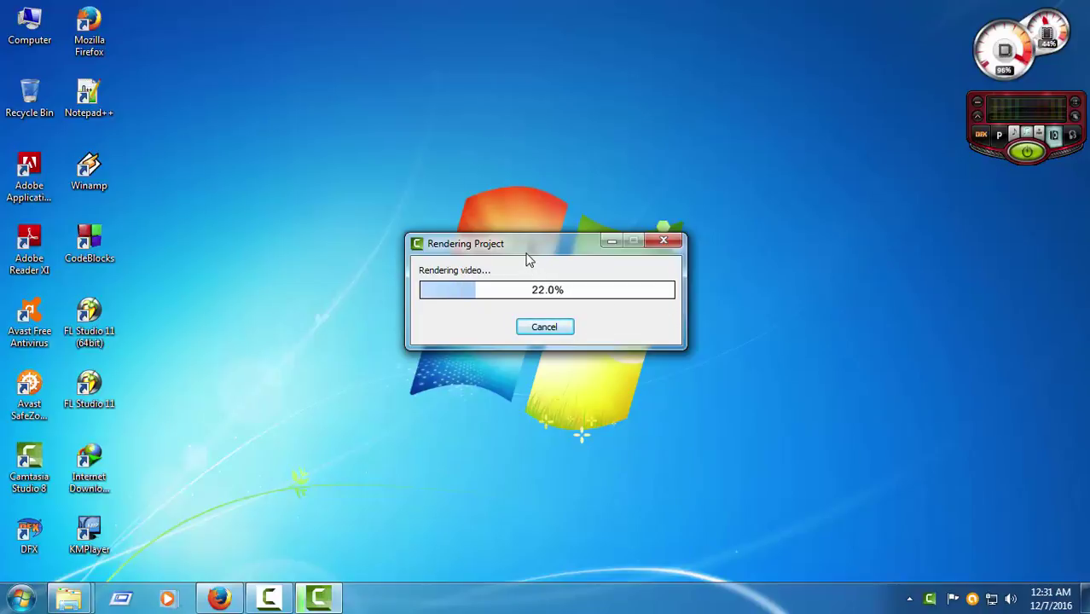
pyautogui.moveTo(526, 253); pyautogui.dragTo(527, 233)
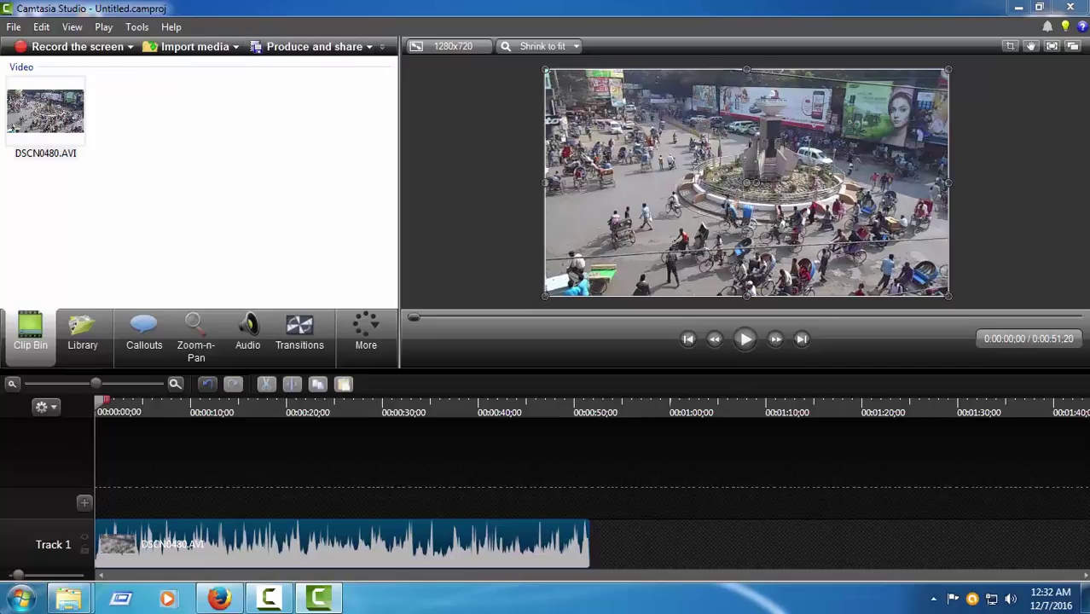
# Open the Untitled folder inside Camtasia Studio in the Documents library to find the produced video.
pyautogui.click(20, 599)
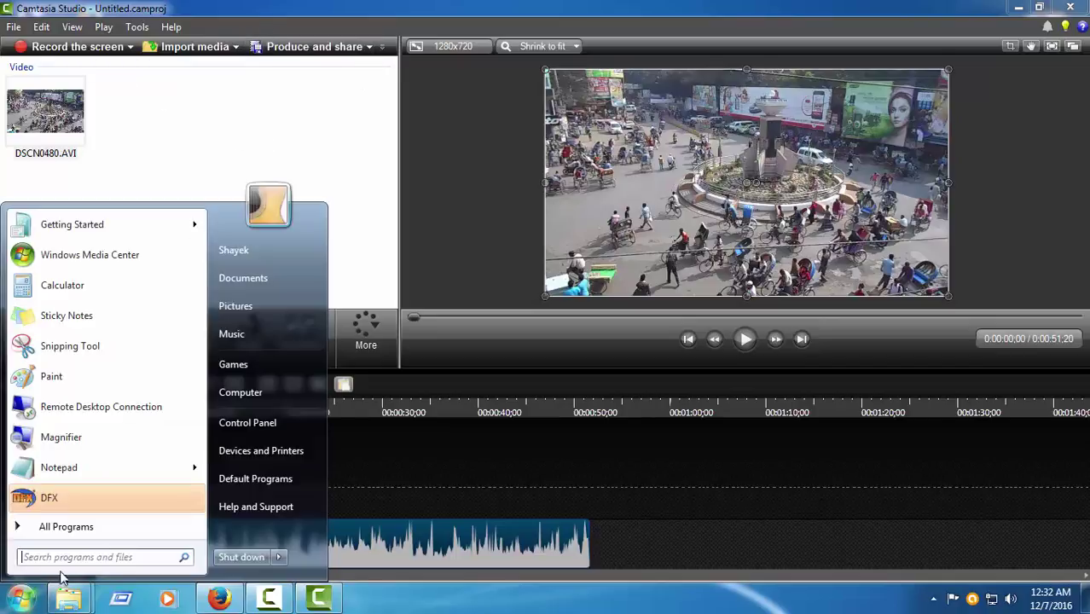
pyautogui.click(261, 280)
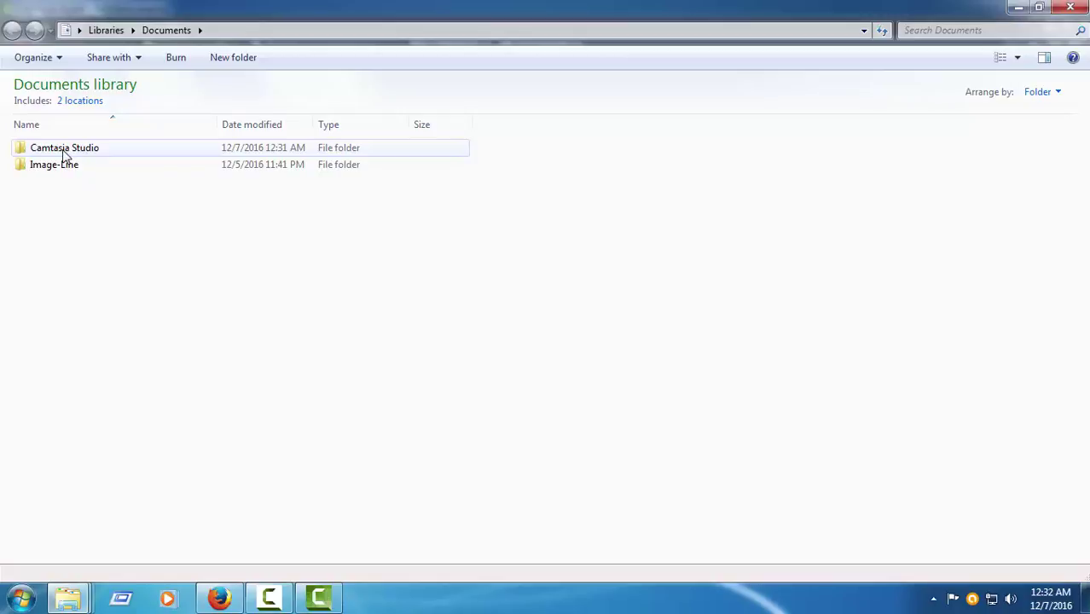
pyautogui.doubleClick(64, 151)
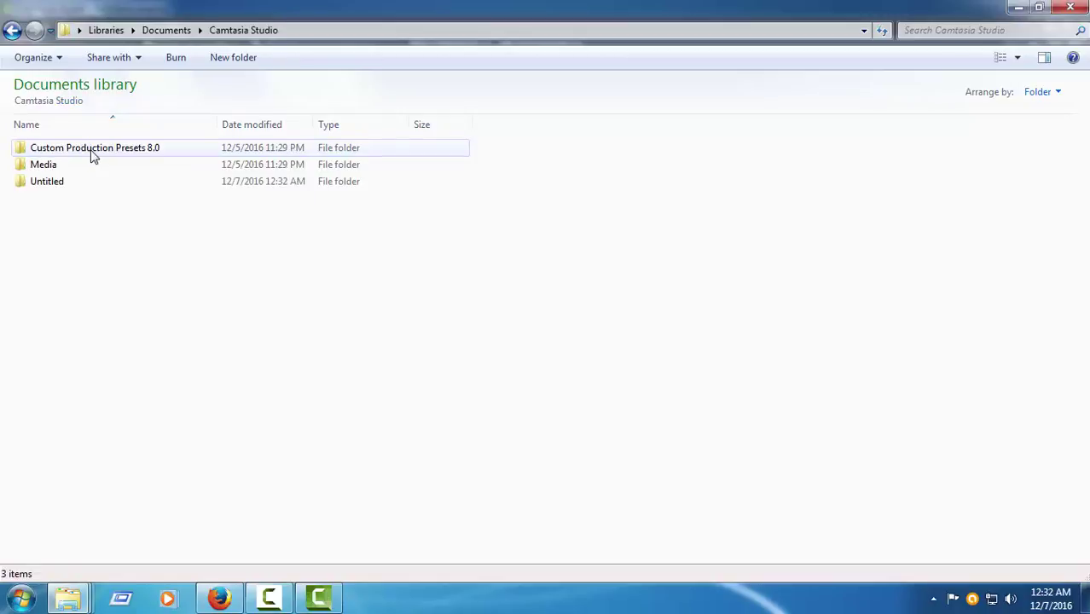
pyautogui.doubleClick(53, 186)
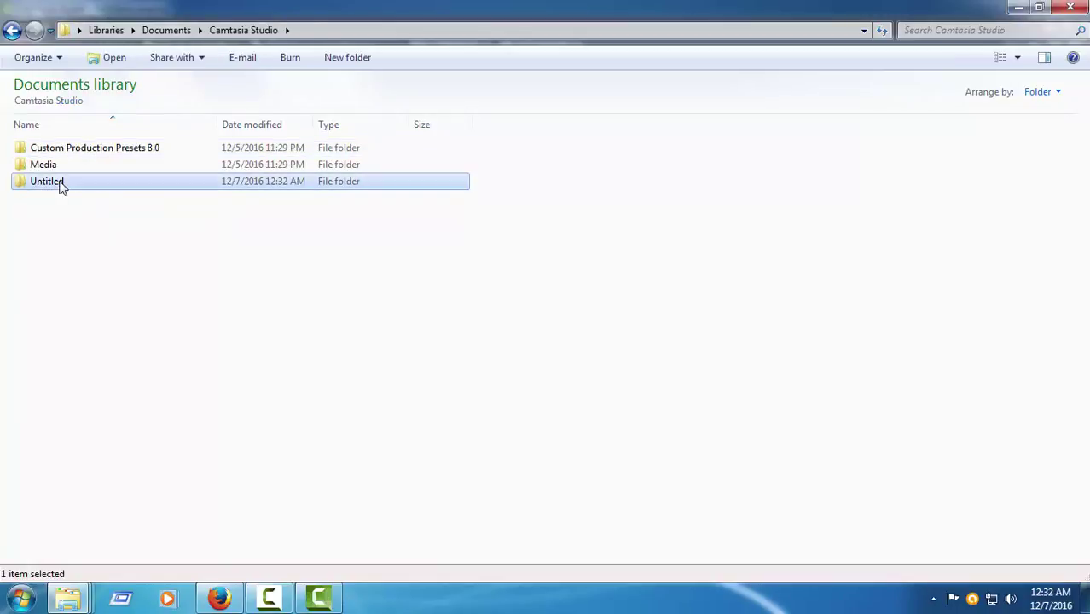
pyautogui.click(53, 151)
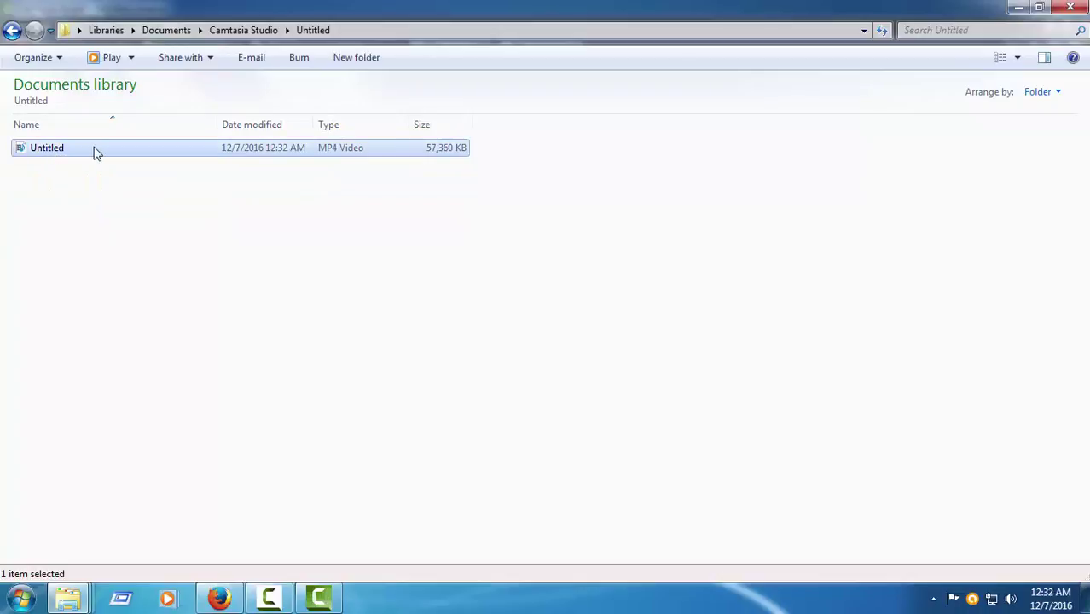
pyautogui.click(69, 151)
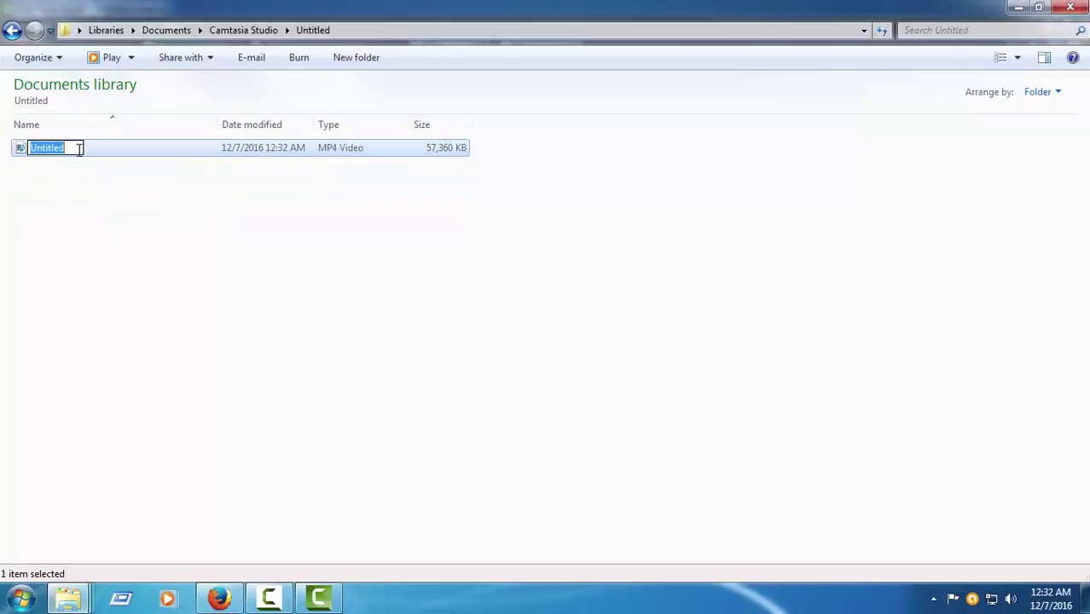
pyautogui.click(58, 167)
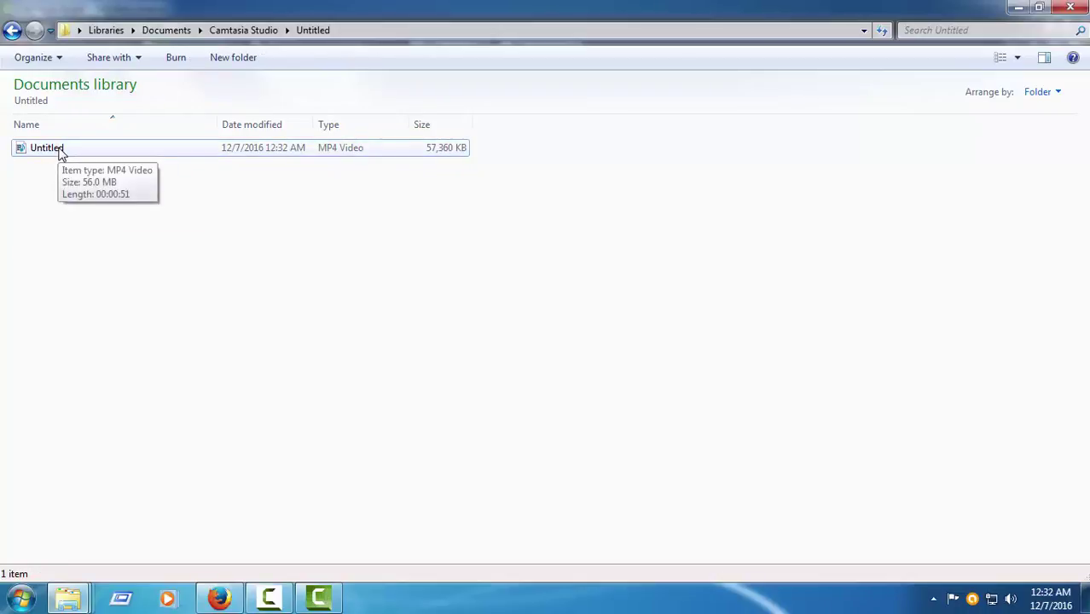
# Play the produced Untitled video in full screen with the sound muted, and close the player.
pyautogui.doubleClick(58, 151)
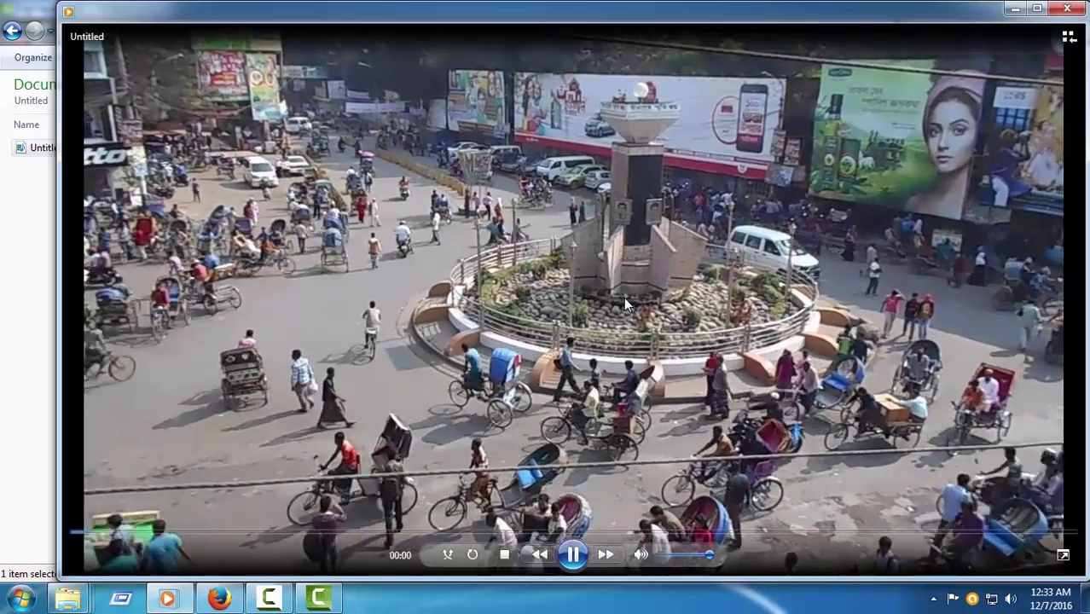
pyautogui.doubleClick(621, 297)
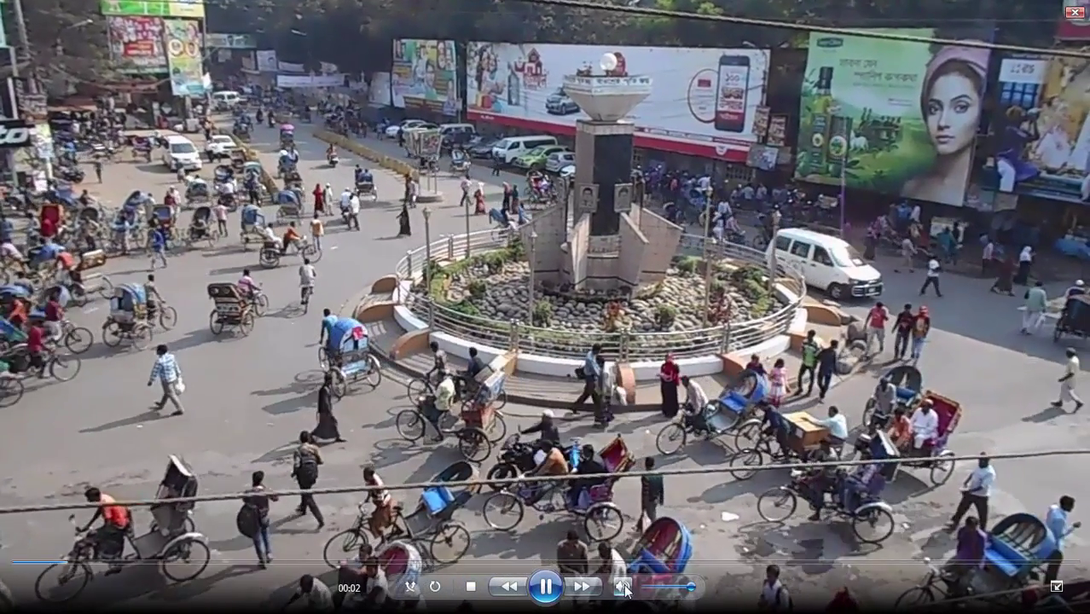
pyautogui.click(623, 587)
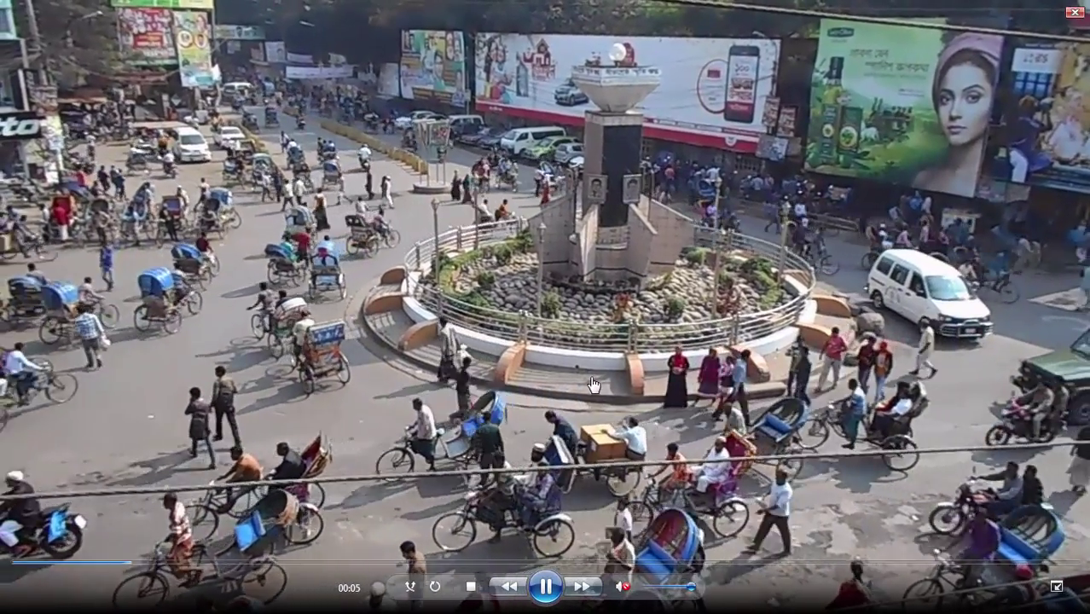
pyautogui.doubleClick(595, 385)
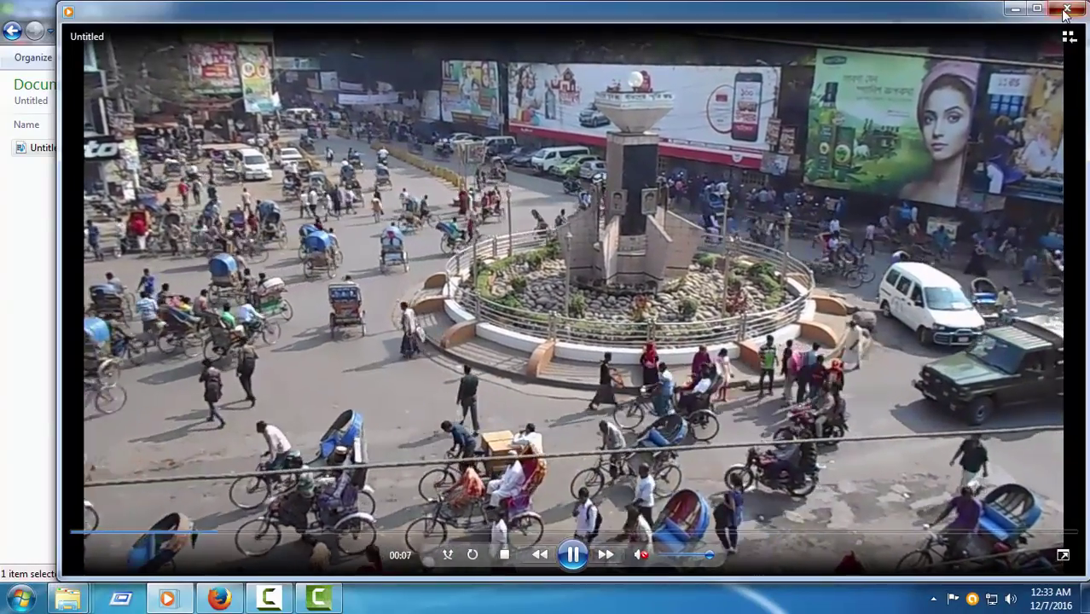
pyautogui.click(1066, 9)
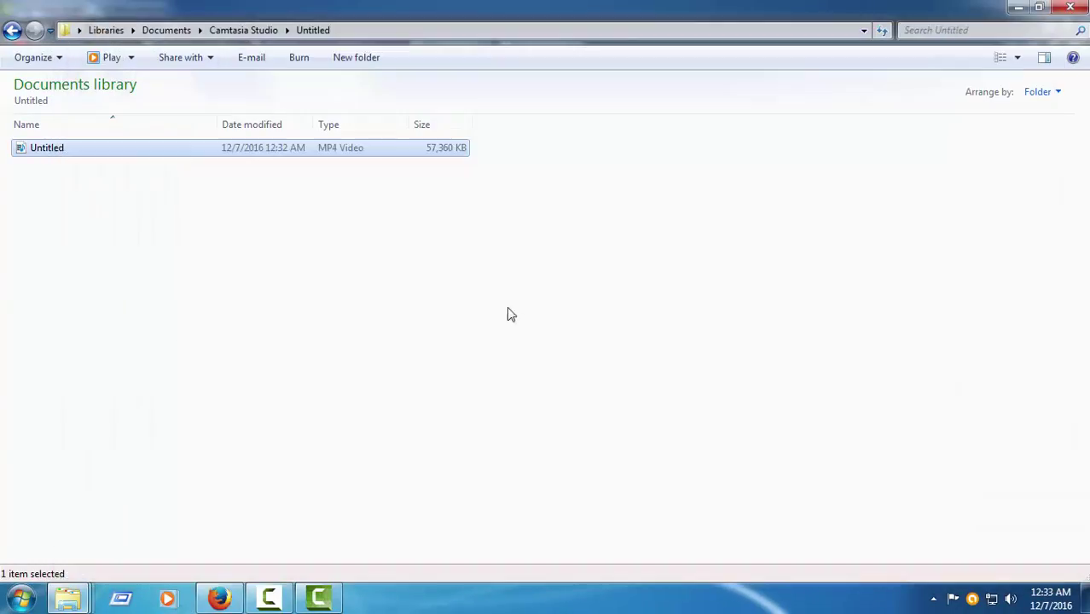
# Close the folder window that holds the produced Untitled video.
pyautogui.click(479, 228)
pyautogui.rightClick(479, 223)
pyautogui.click(528, 305)
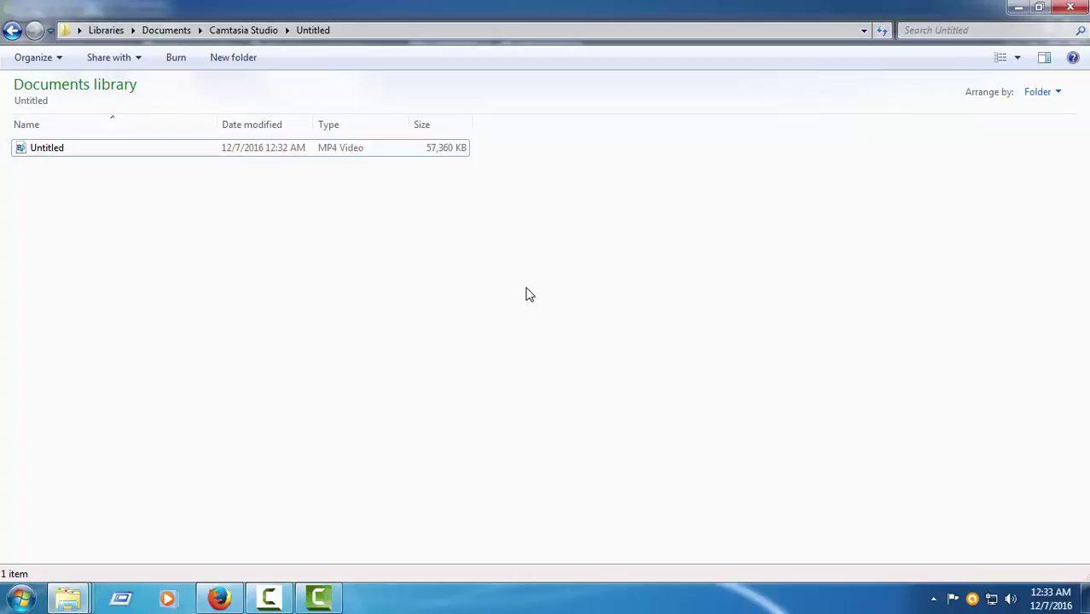
pyautogui.click(1070, 6)
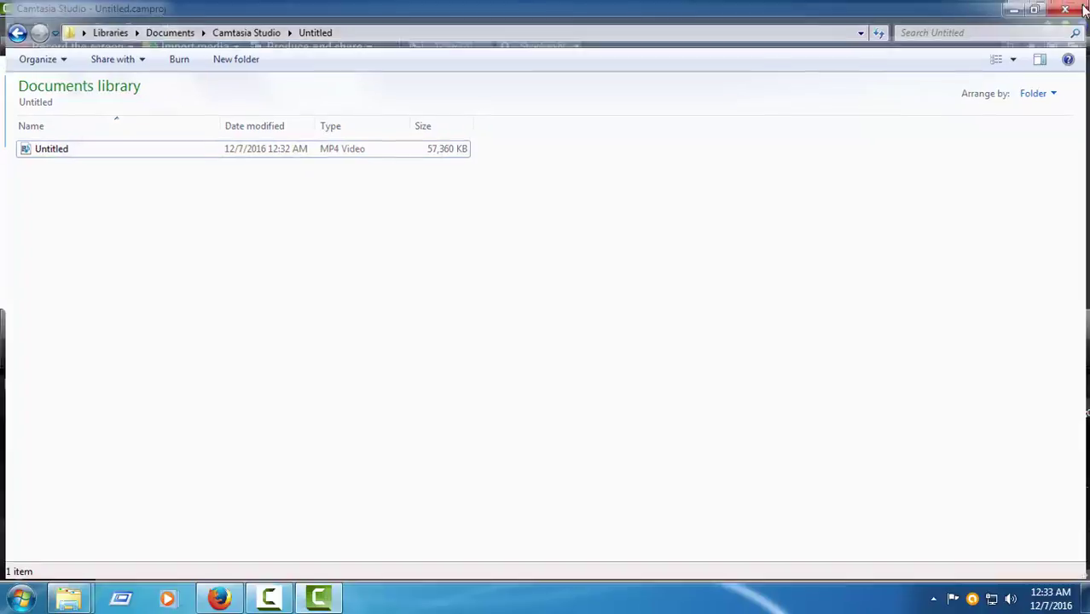